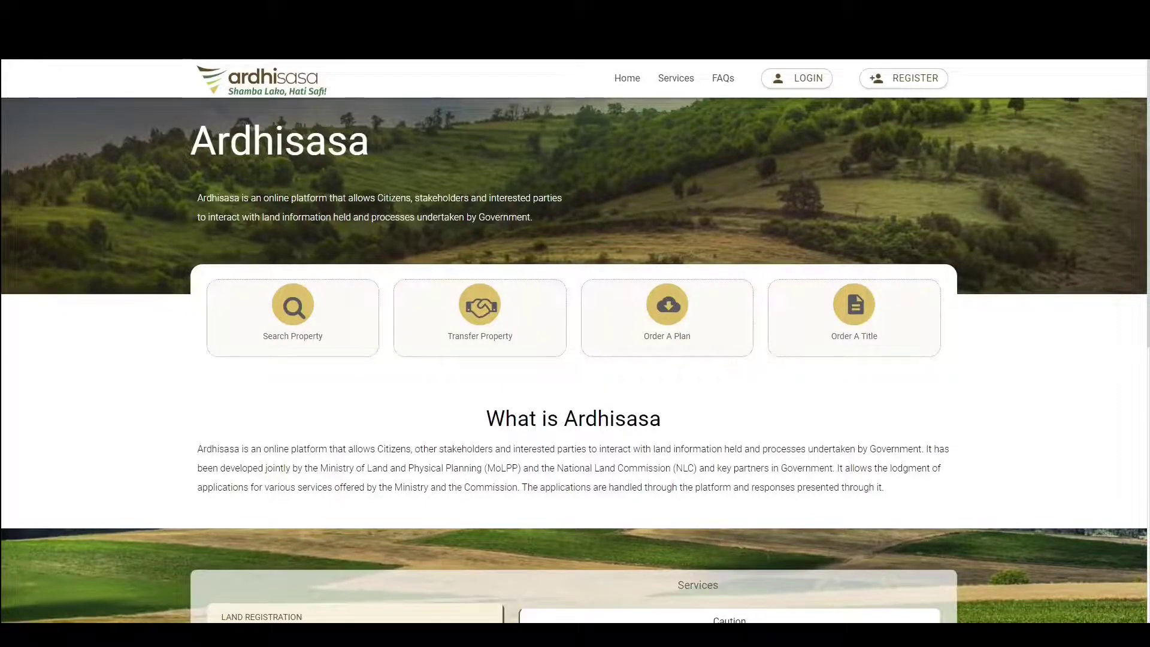
# - Log in to Ardhisasa with the ID number, saved password and the one-time code received
pyautogui.scroll(-10, 575, 342)
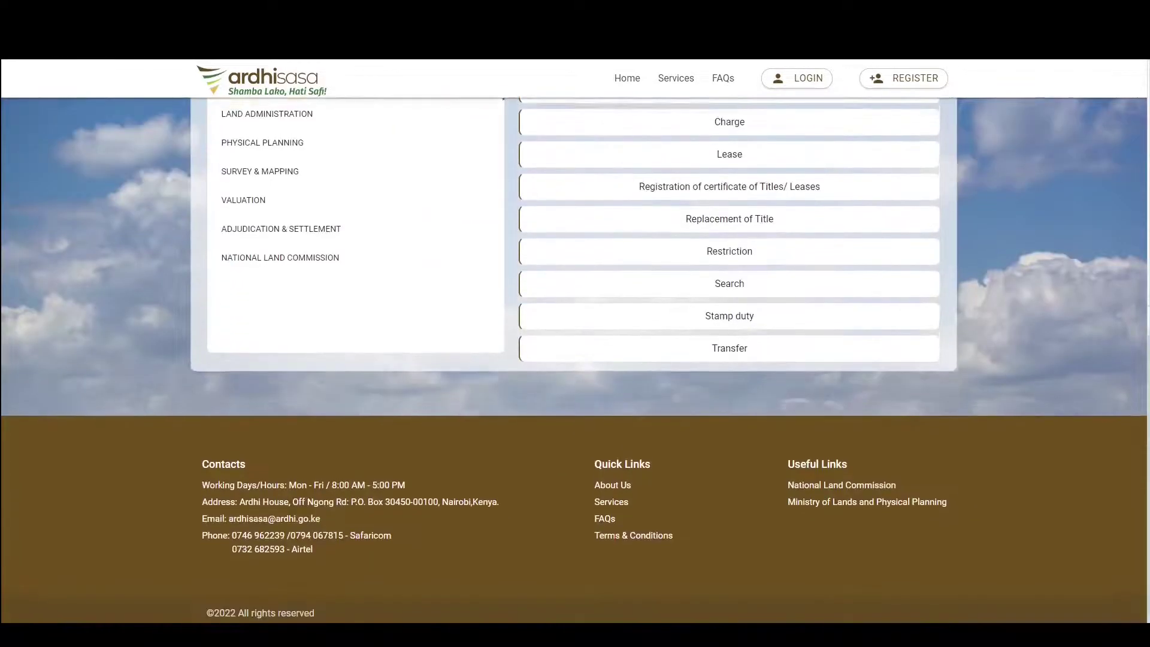
pyautogui.scroll(10, 575, 341)
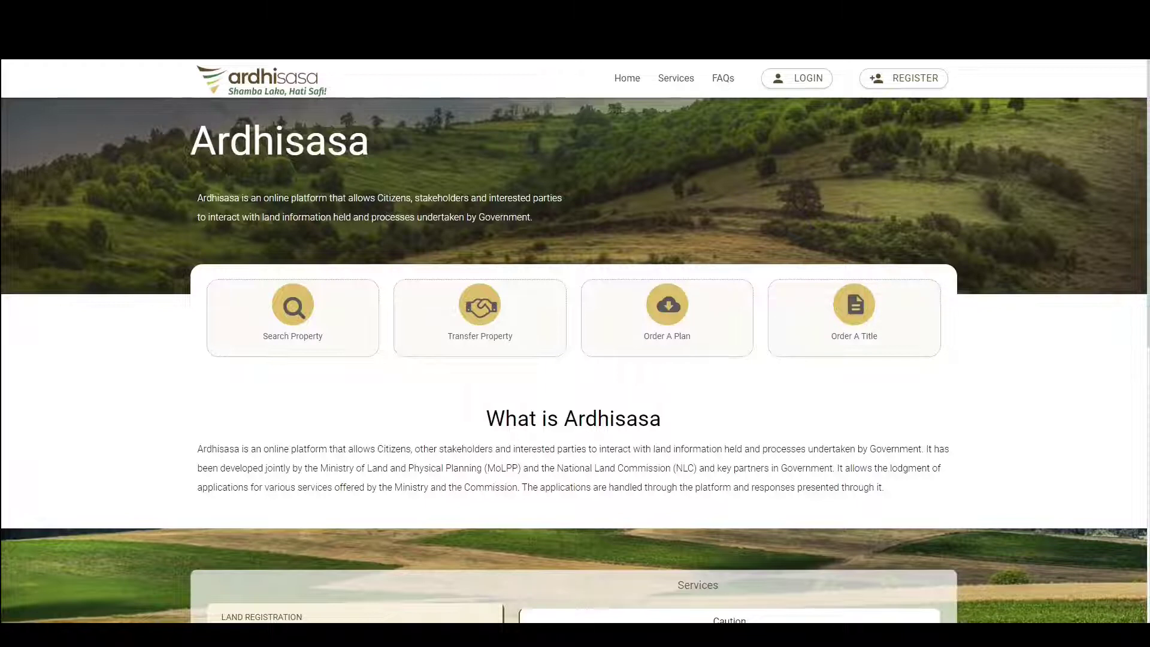
pyautogui.click(796, 78)
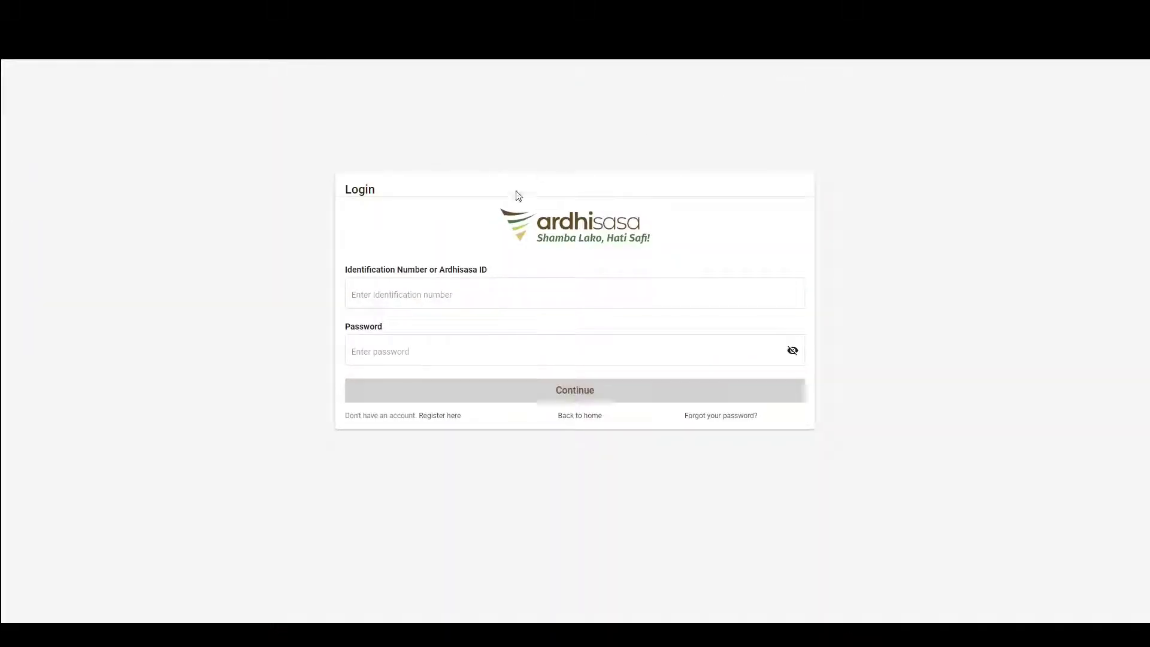
pyautogui.click(536, 296)
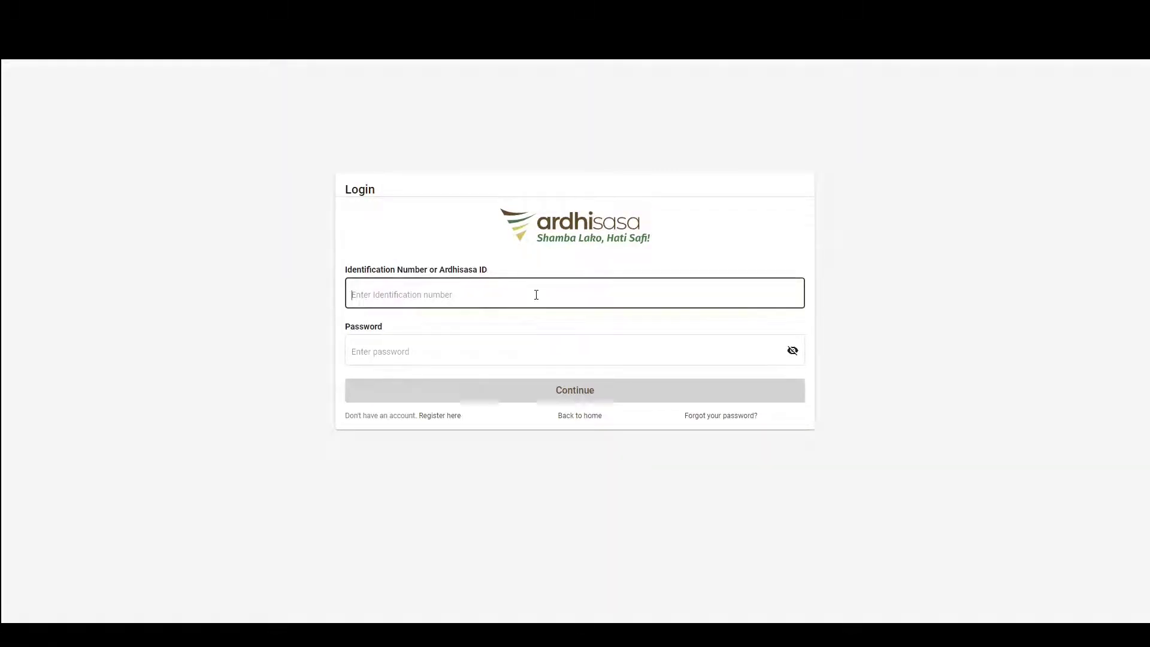
pyautogui.click(418, 312)
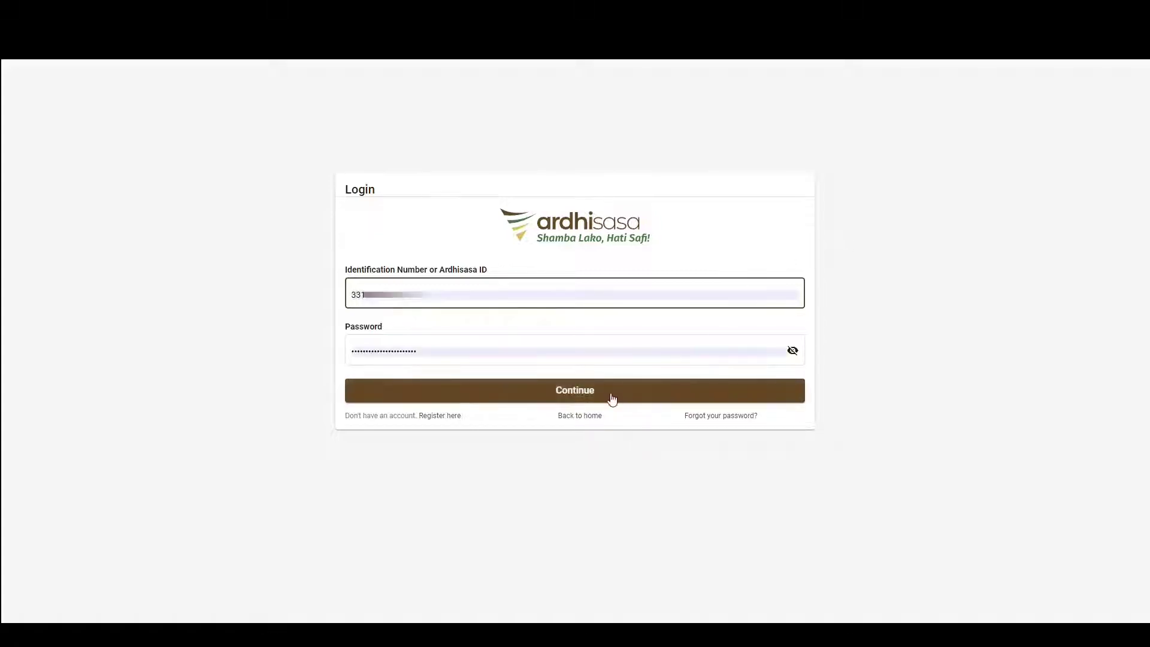
pyautogui.click(615, 397)
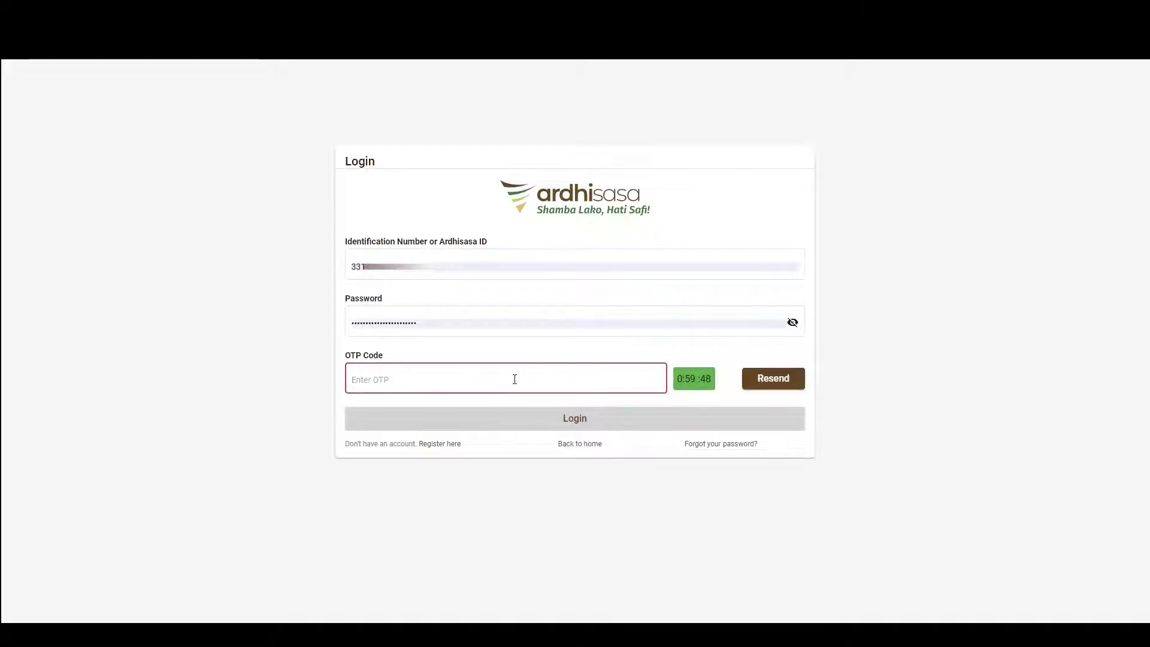
pyautogui.click(580, 417)
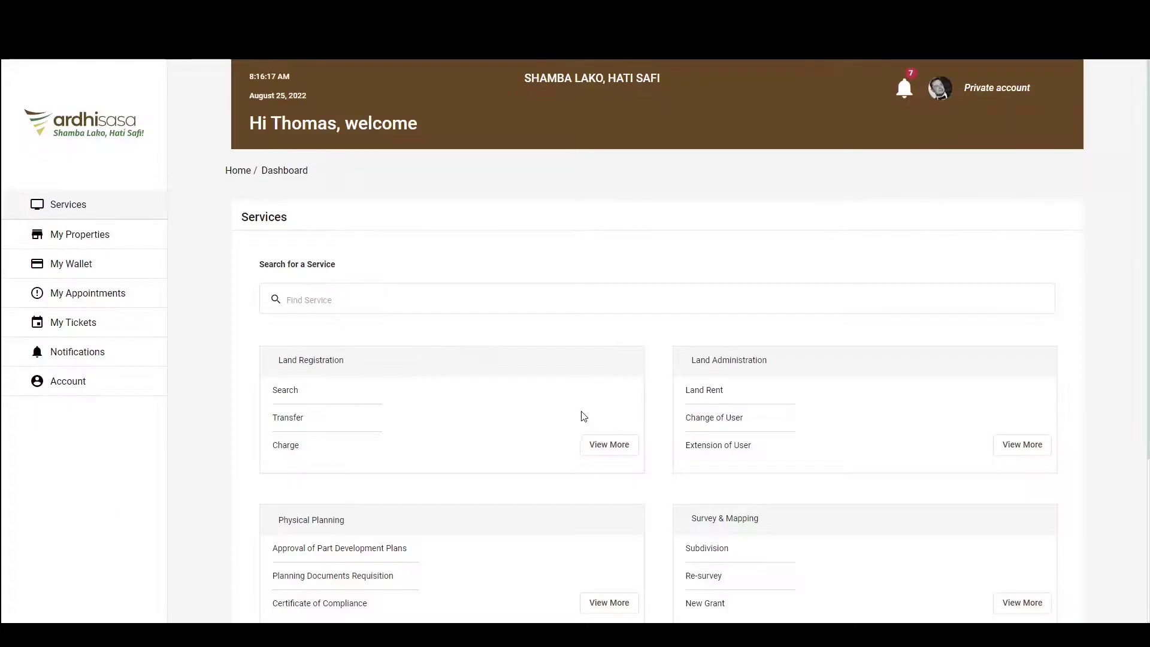
# - Open Sale of Plans under Survey & Mapping, then check its pending and completed applications
pyautogui.scroll(-4, 1075, 376)
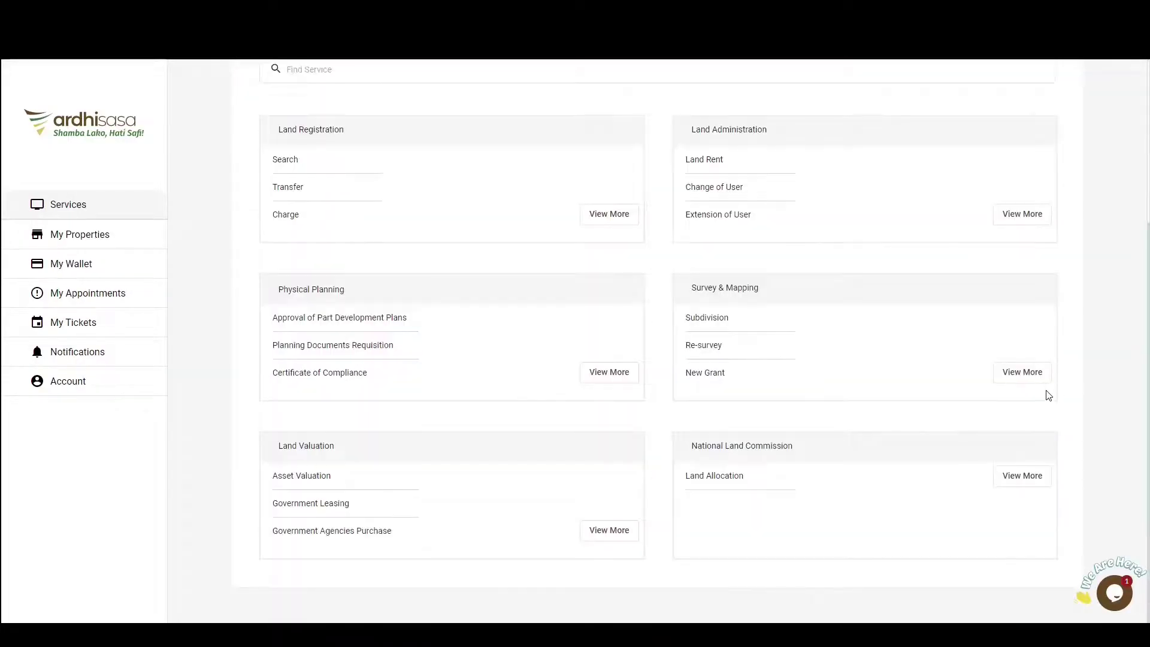
pyautogui.click(1020, 378)
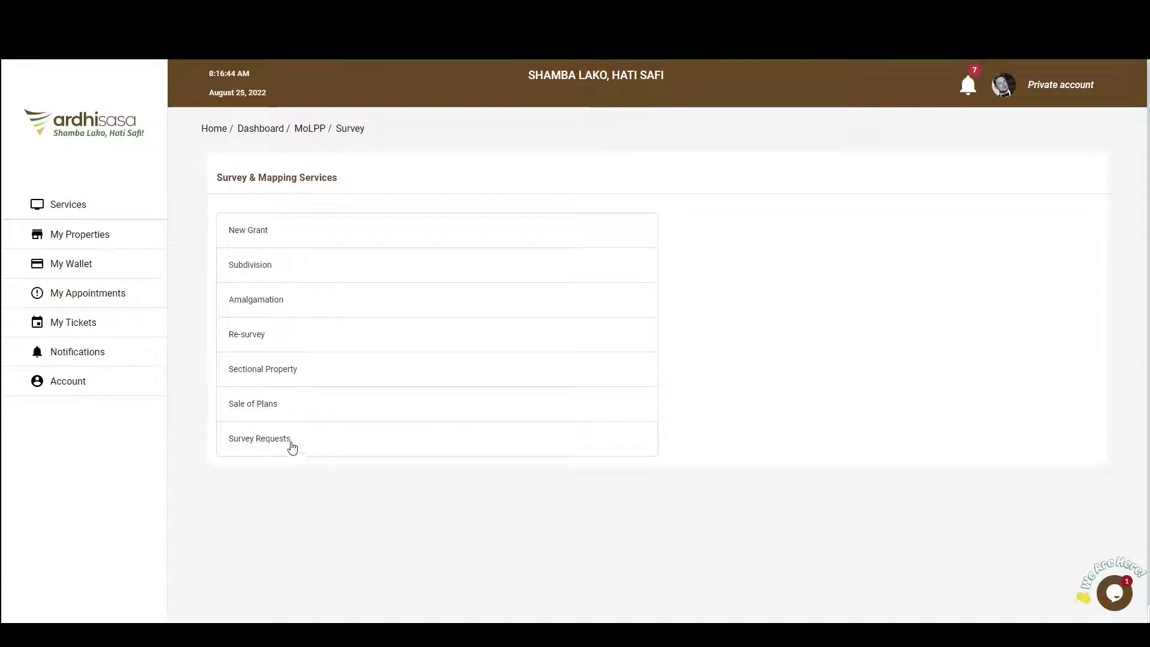
pyautogui.click(266, 405)
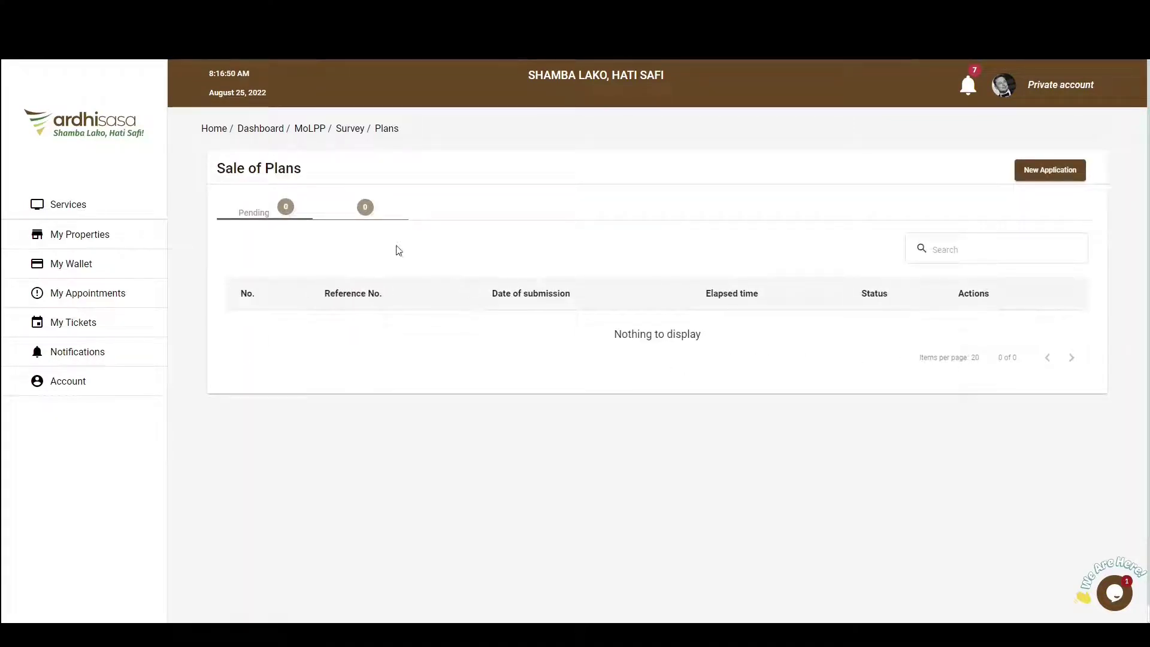
pyautogui.click(270, 214)
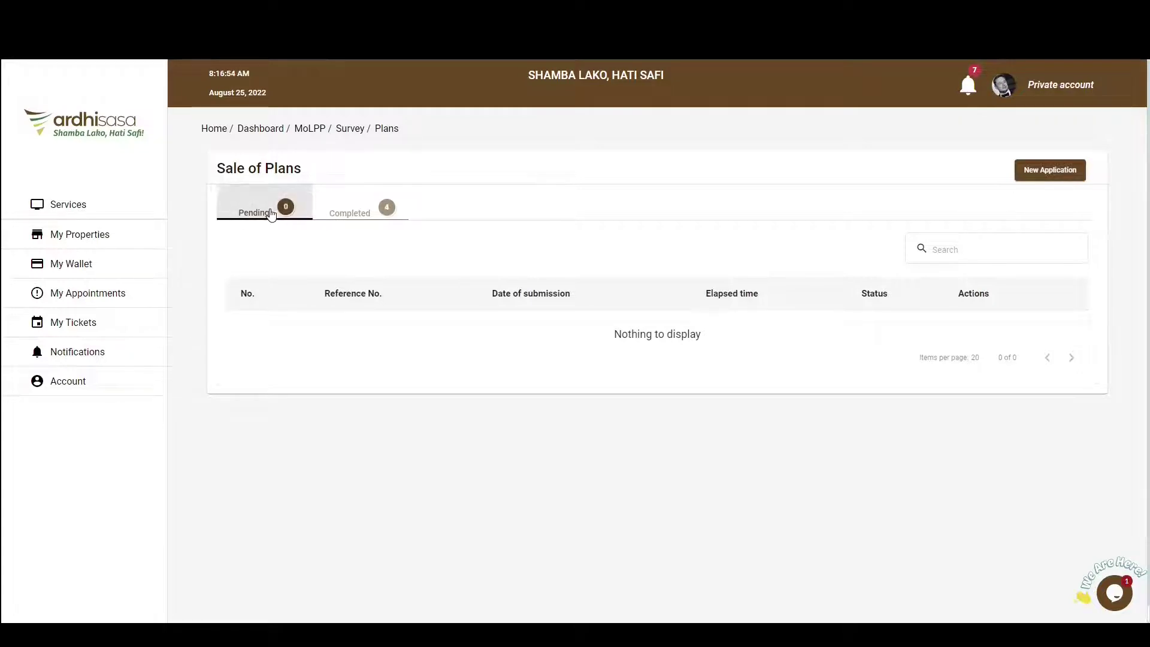
pyautogui.click(385, 218)
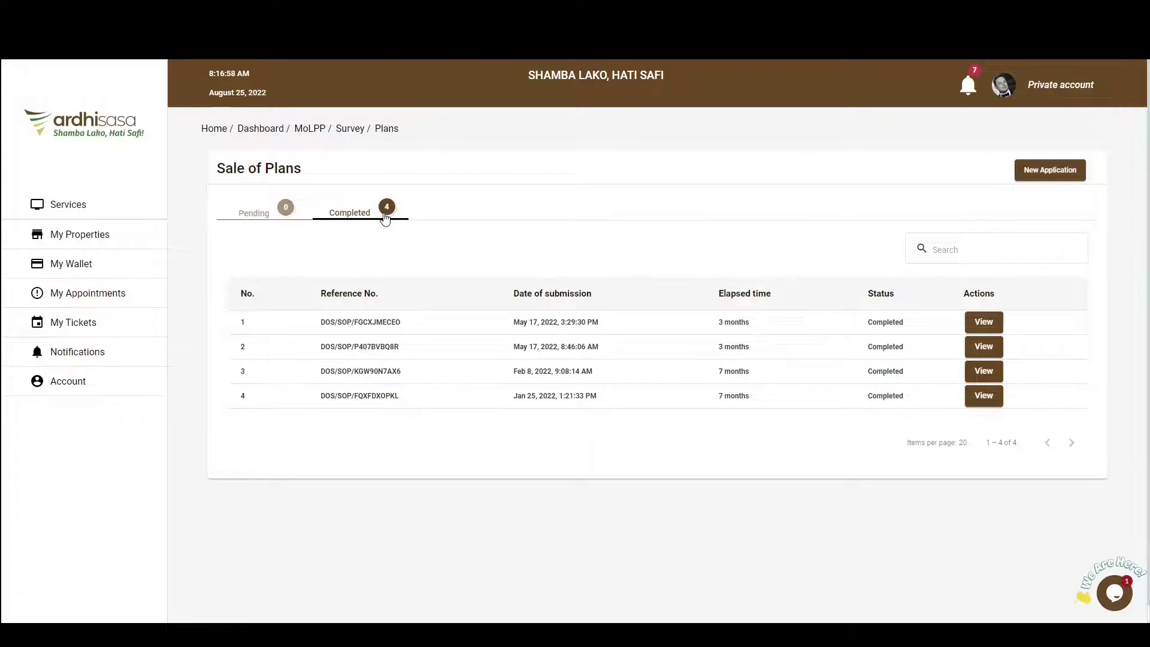
# - Start a new application and search parcel number NAITOBI/BLOCK78/1234 with PDF and CSV output
pyautogui.click(1044, 172)
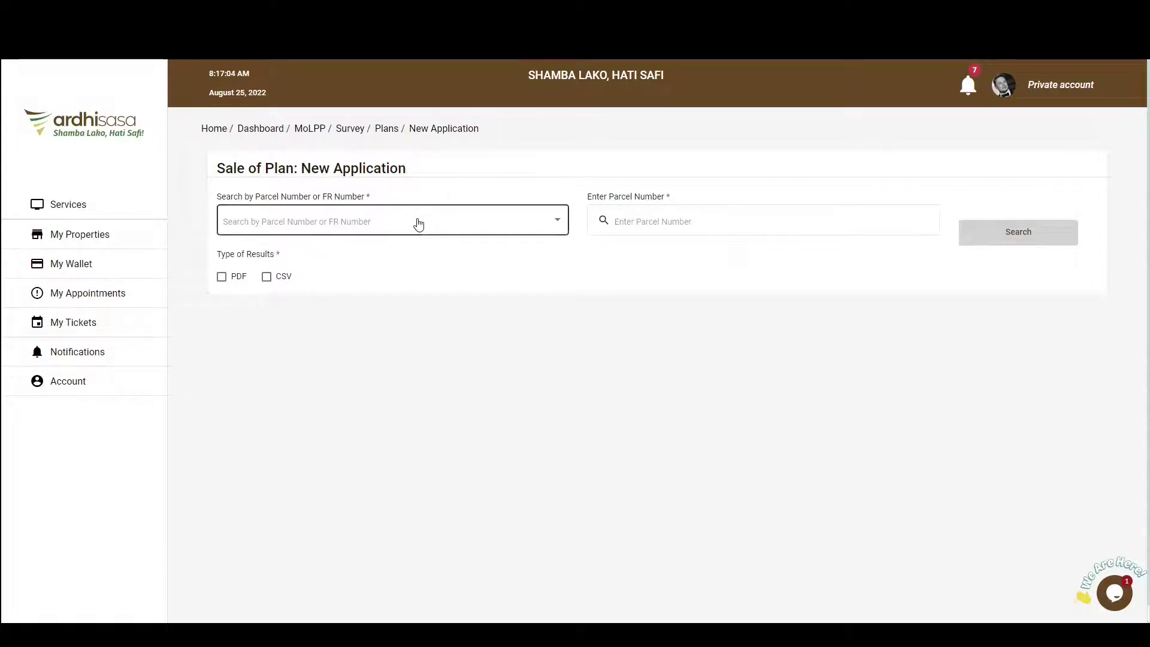
pyautogui.click(417, 223)
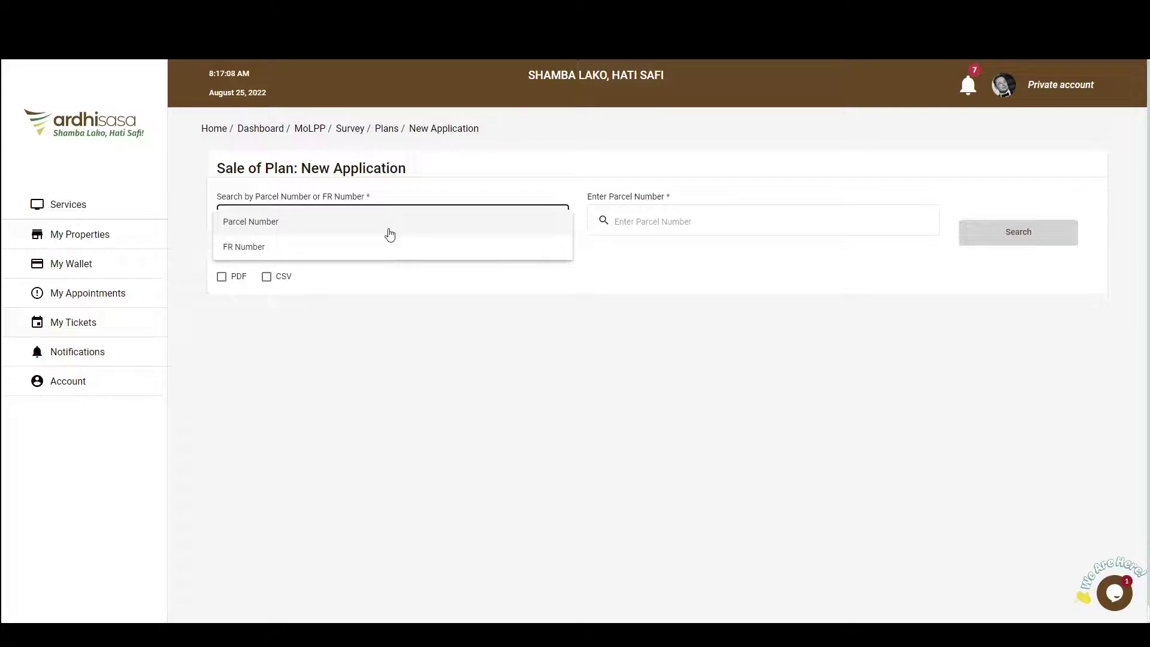
pyautogui.click(389, 233)
pyautogui.click(664, 219)
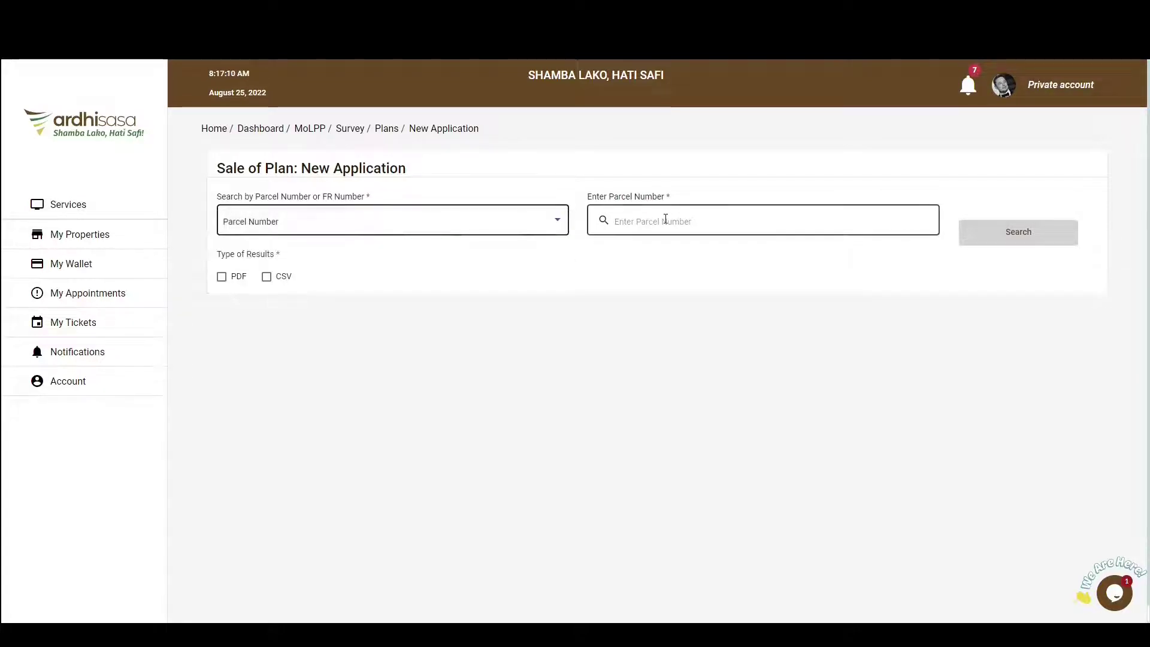
pyautogui.write('NAI')
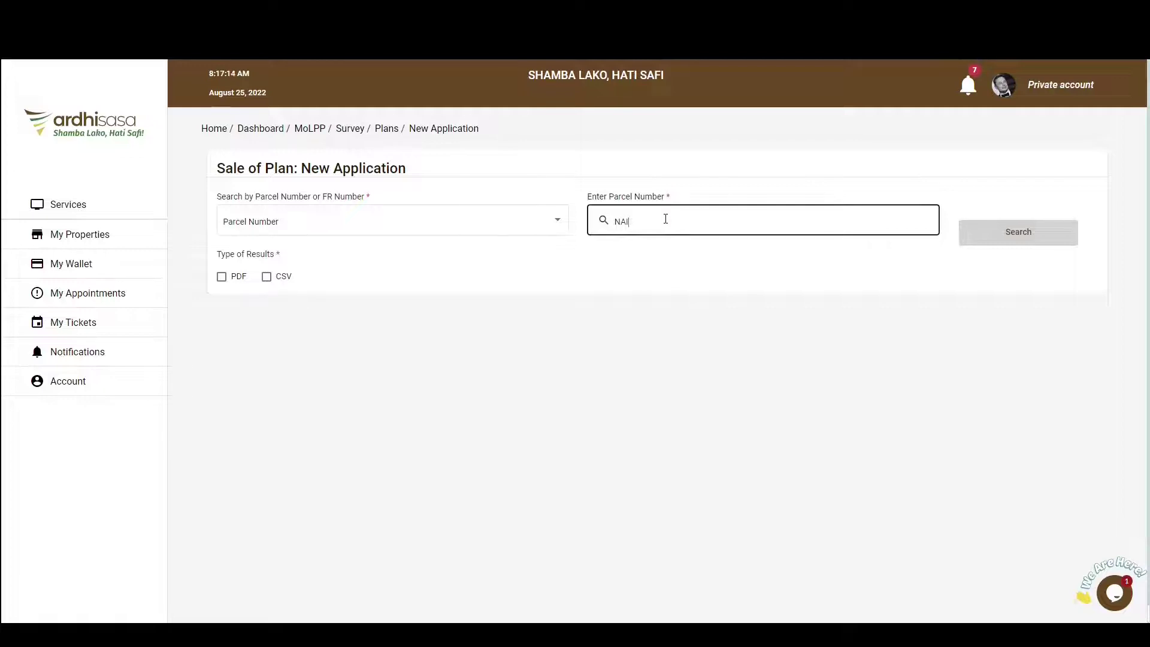
pyautogui.write('TOBI/BLOCK78/1234')
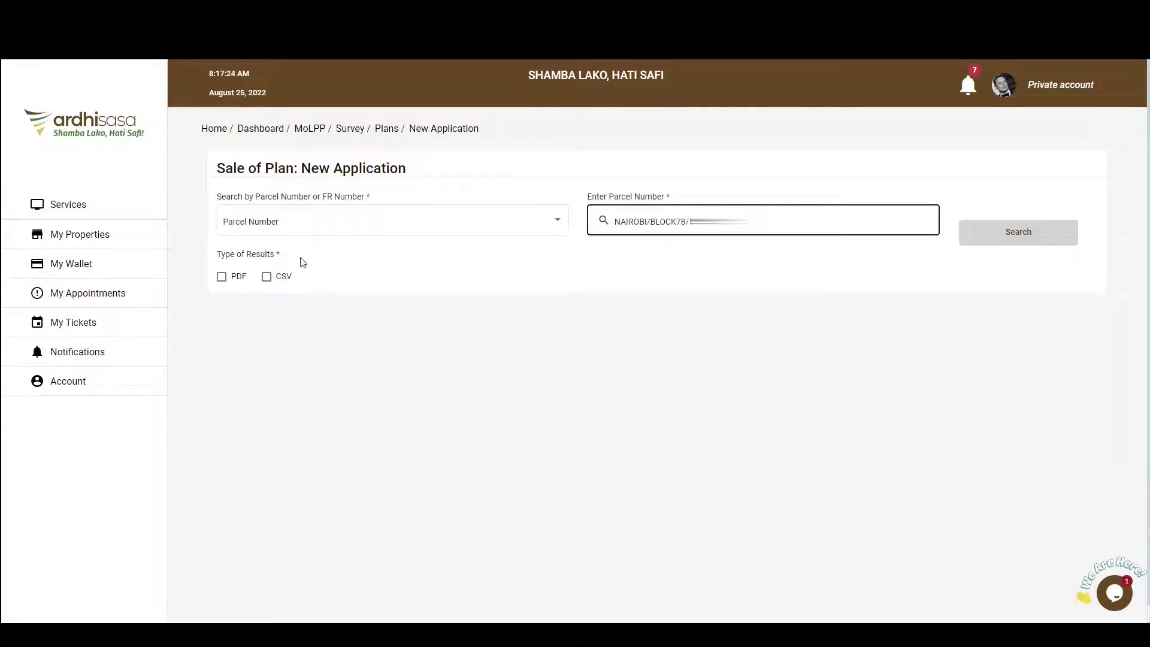
pyautogui.click(222, 277)
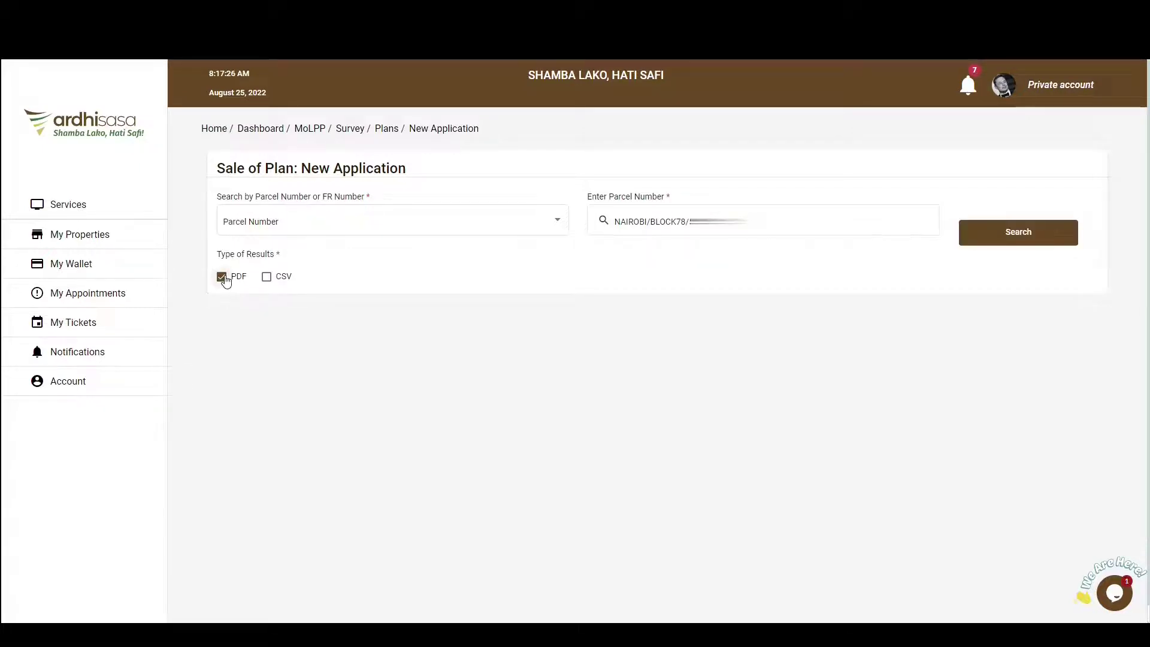
pyautogui.click(267, 284)
pyautogui.click(1030, 233)
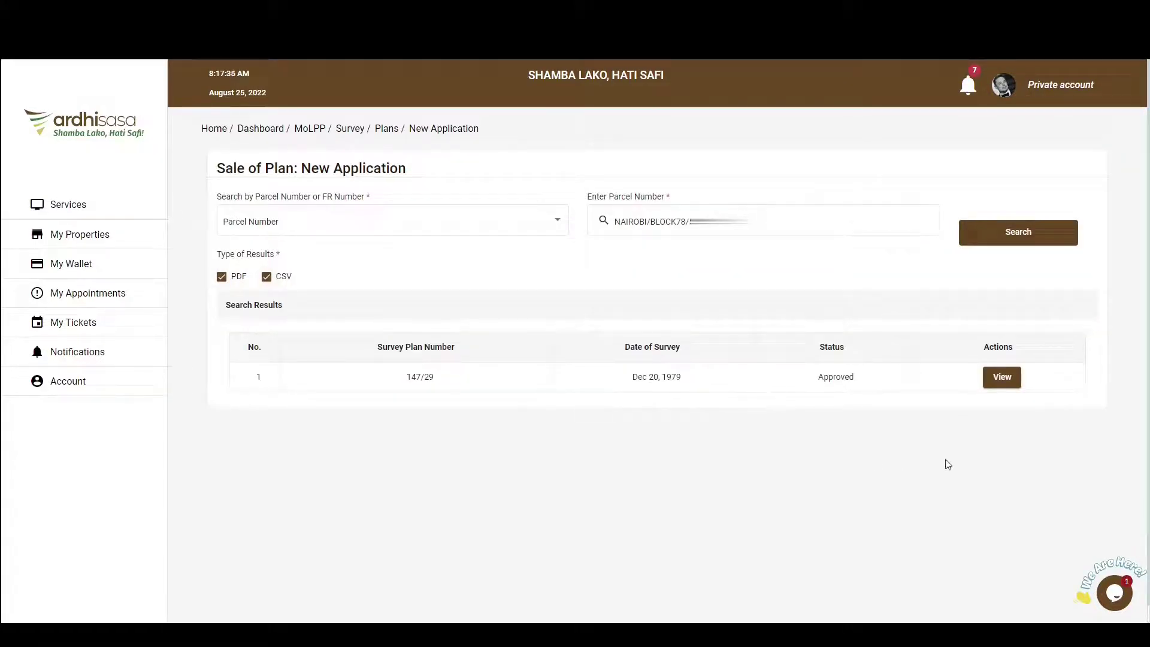
# - Preview plan 147/29, add it to the application, and submit the application
pyautogui.click(1000, 377)
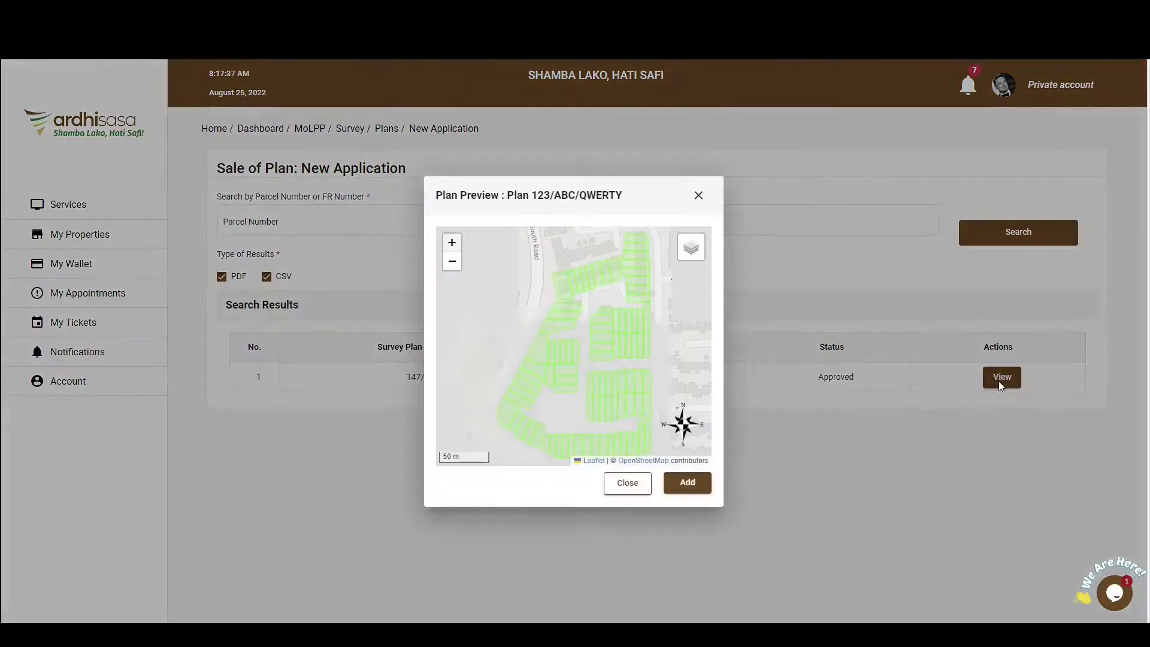
pyautogui.click(687, 483)
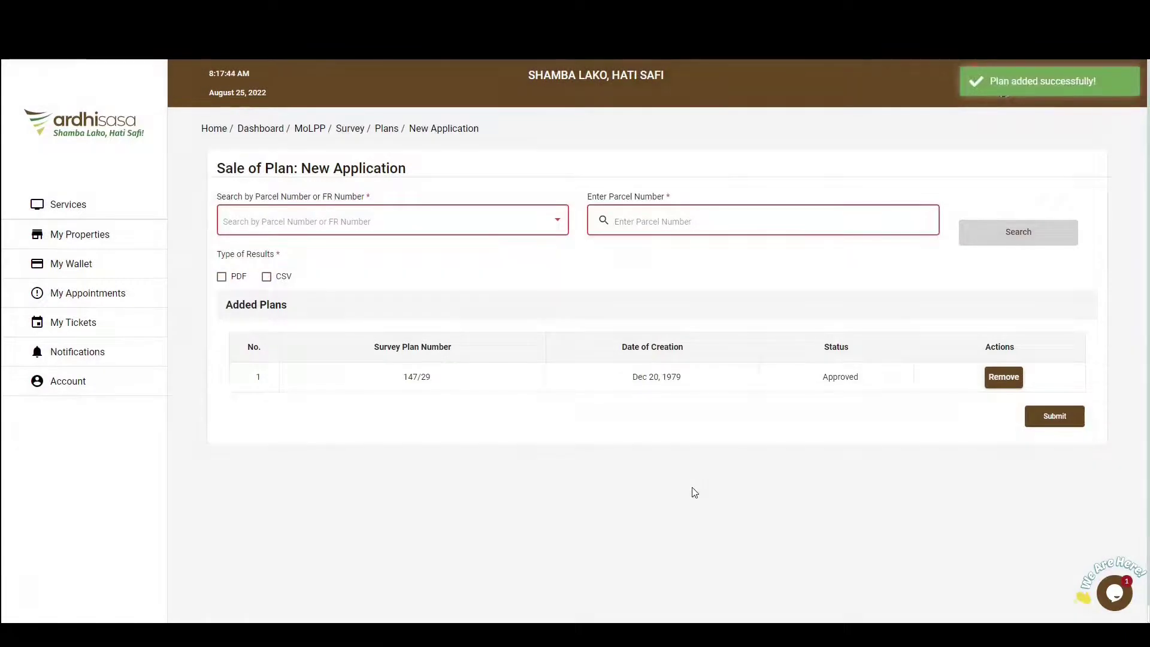
pyautogui.click(1057, 419)
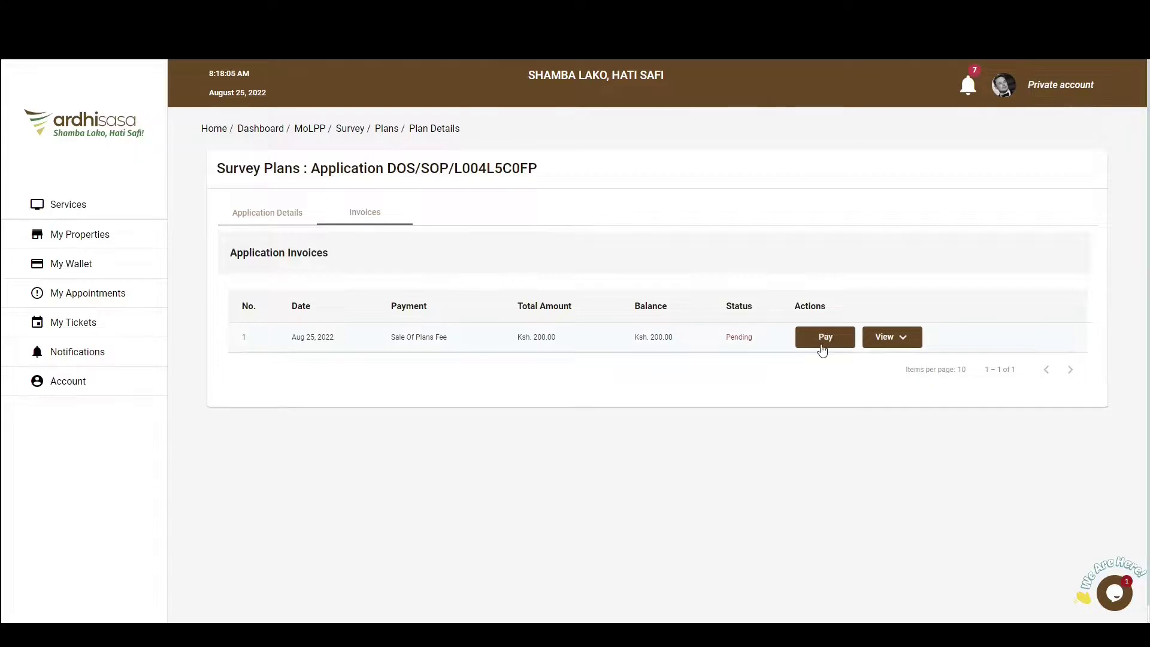
# - Pay the Ksh. 200.00 invoice and download plan 147/29 as NBI_147_29.pdf
pyautogui.click(836, 342)
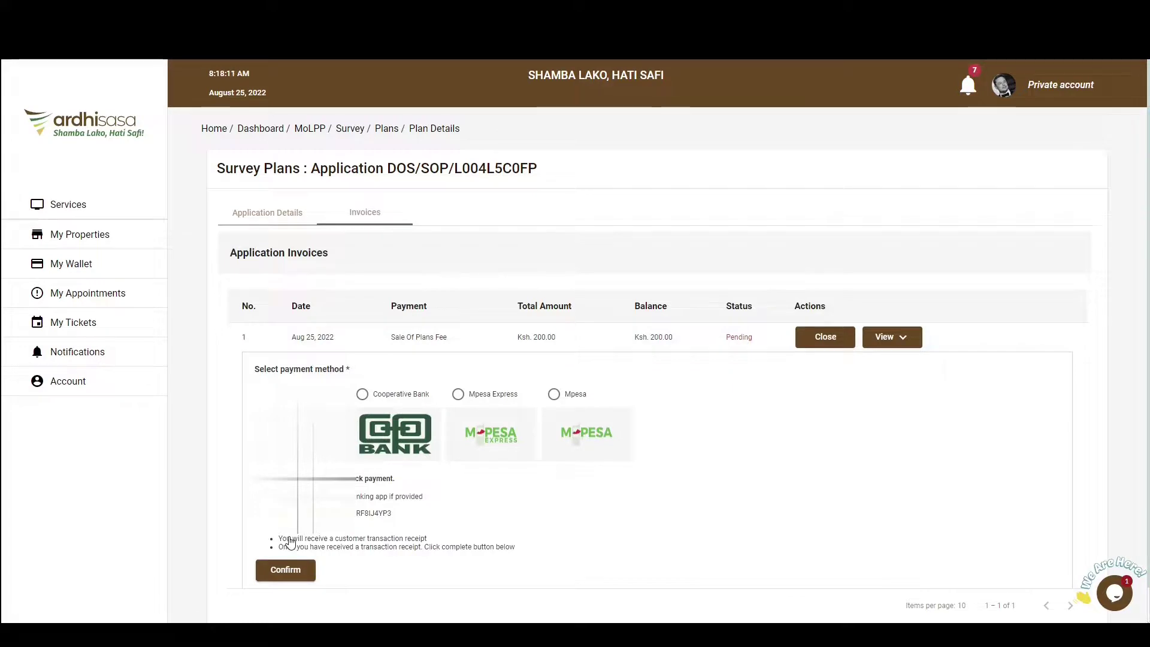
pyautogui.click(289, 569)
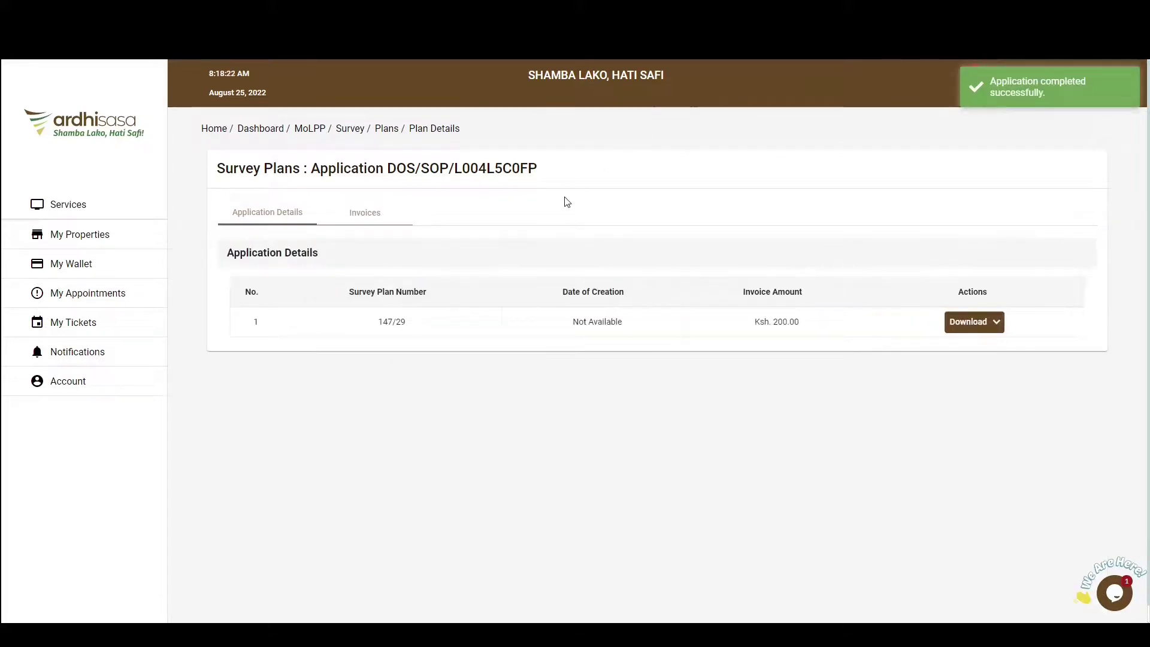
pyautogui.click(994, 320)
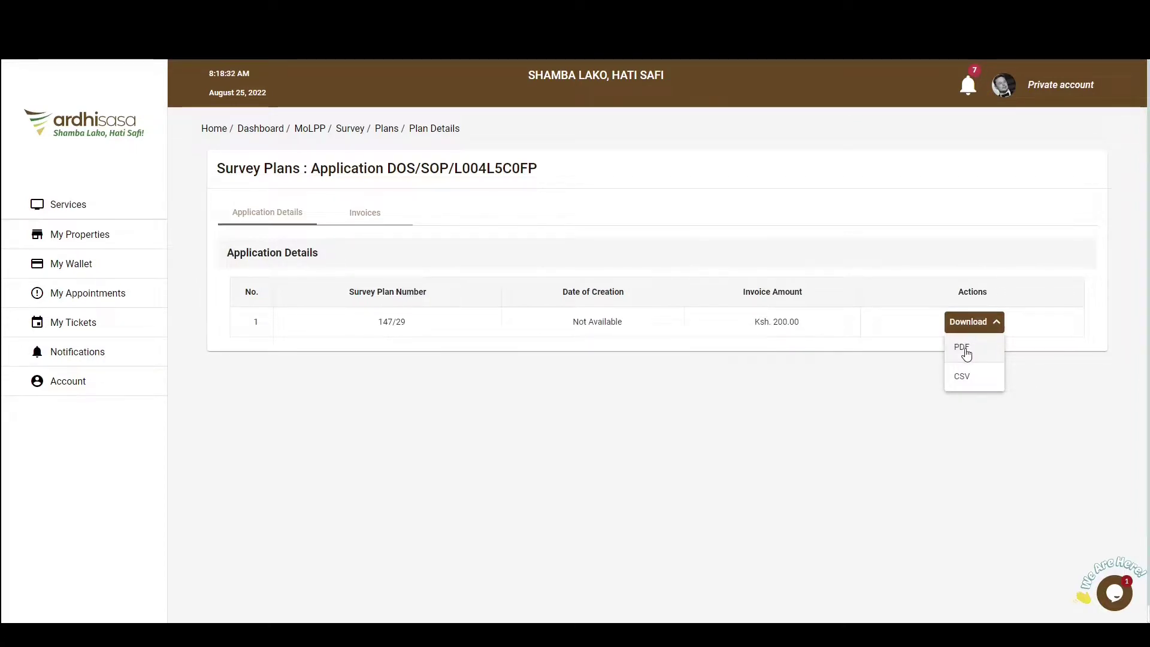
pyautogui.click(965, 349)
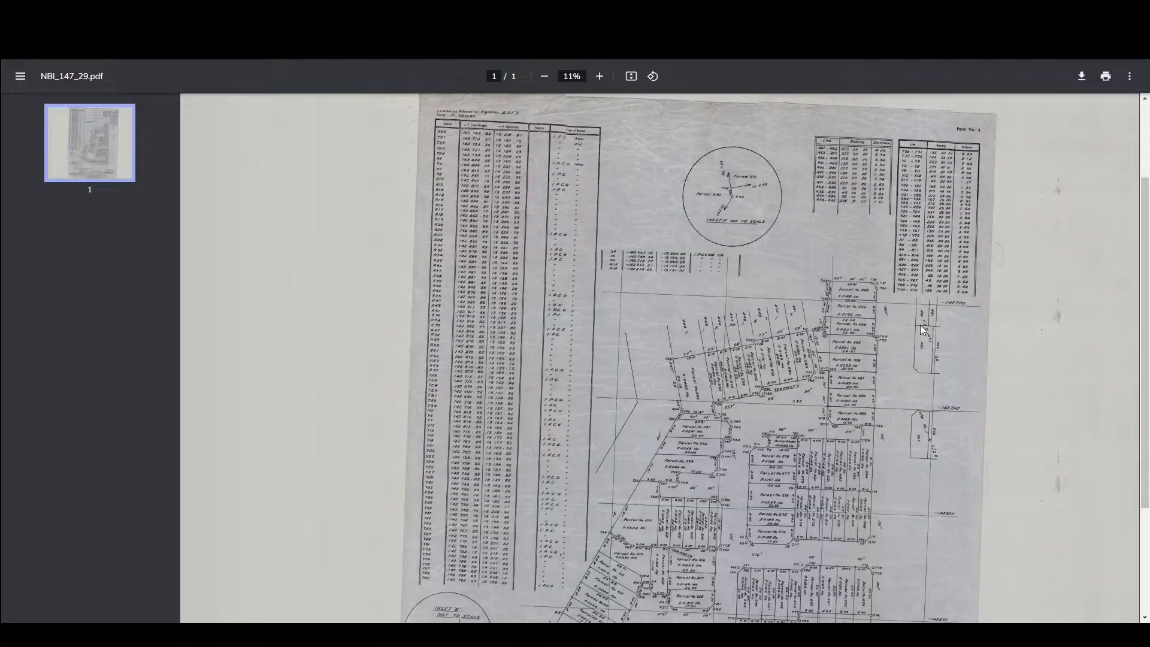
pyautogui.scroll(-5, 1079, 282)
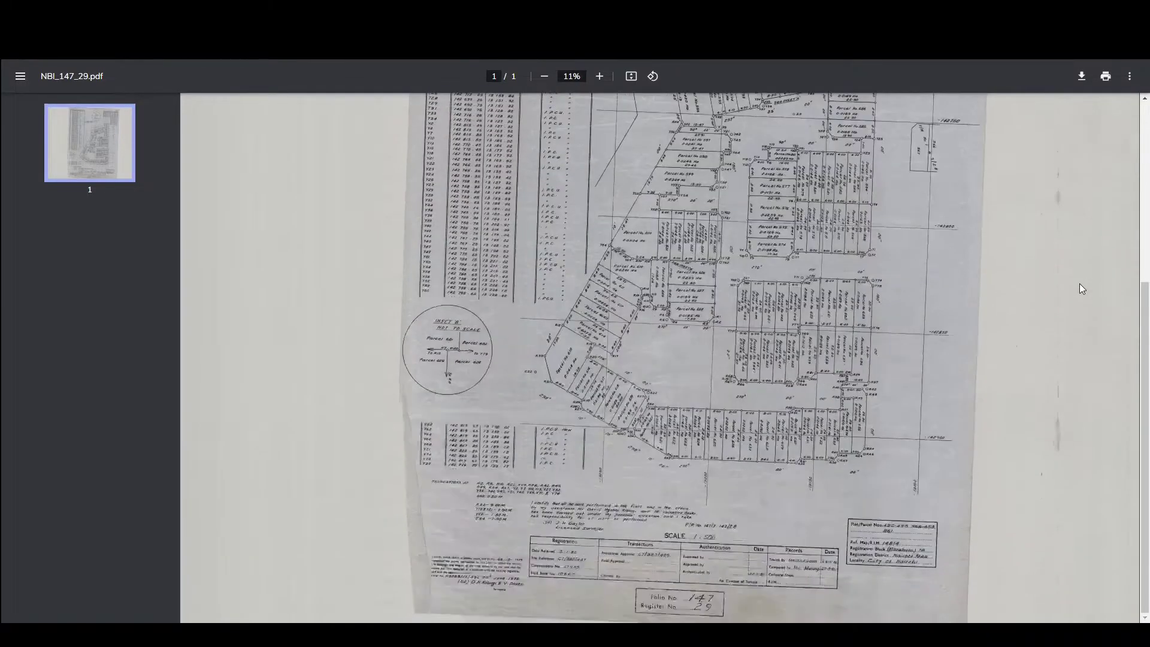